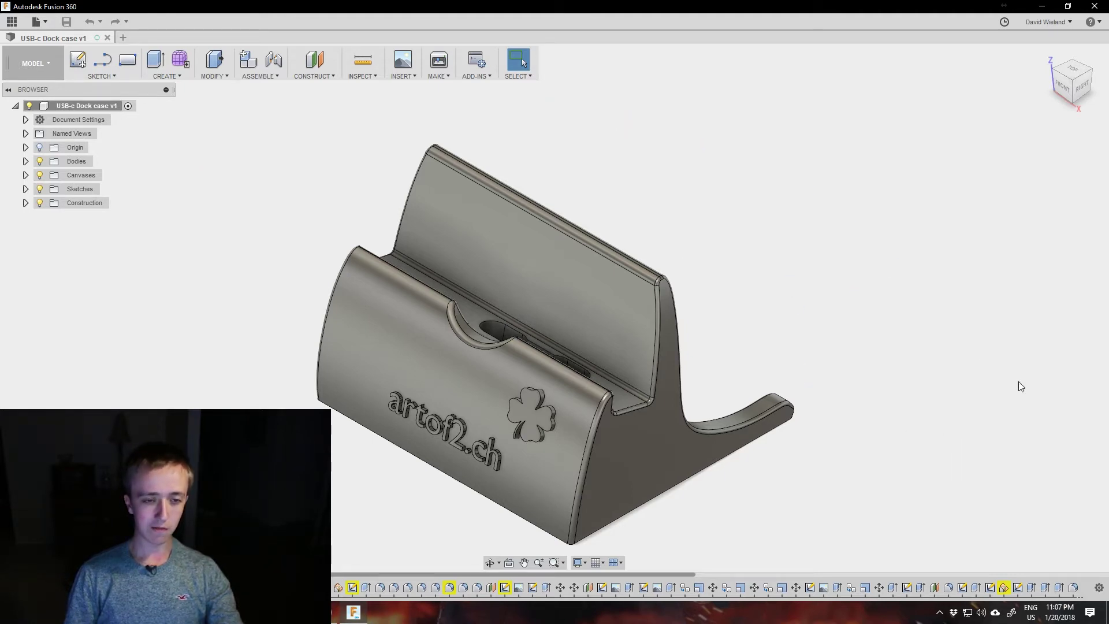
Open the MAKE dropdown on the toolbar to reveal the 3D Print option
mouse_move(826, 497)
middle_mouse_down("shift")
mouse_move(808, 488)
mouse_move(827, 491)
middle_mouse_up("shift")
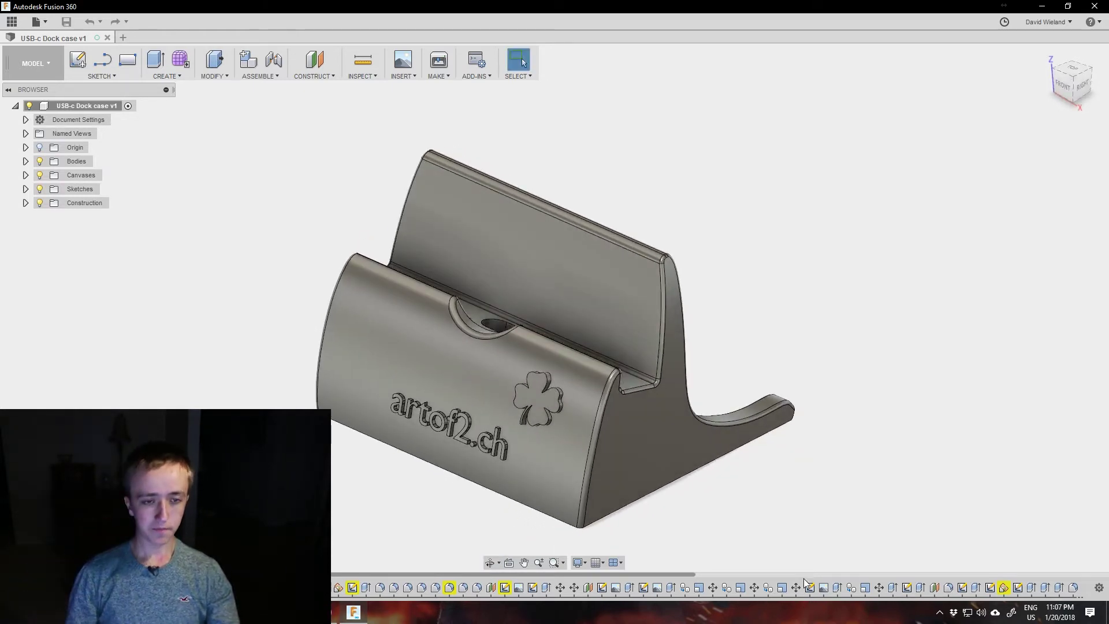
left_click(444, 73)
left_click(402, 75)
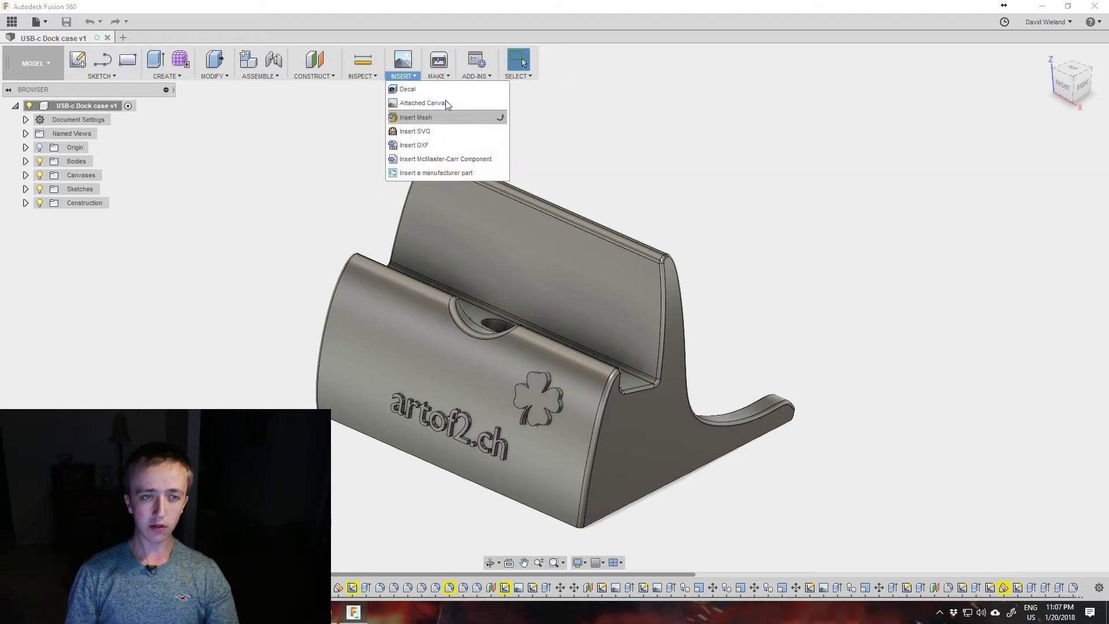
left_click(441, 77)
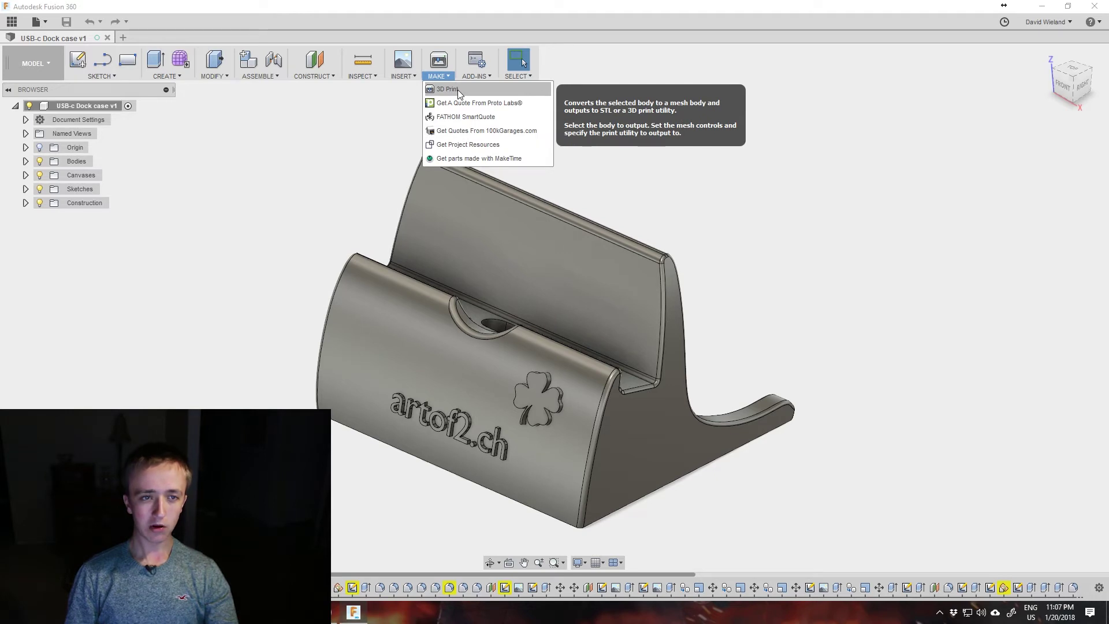
Start 3D Print for the dock body at High refinement with Send to 3D Print Utility unchecked
left_click(457, 90)
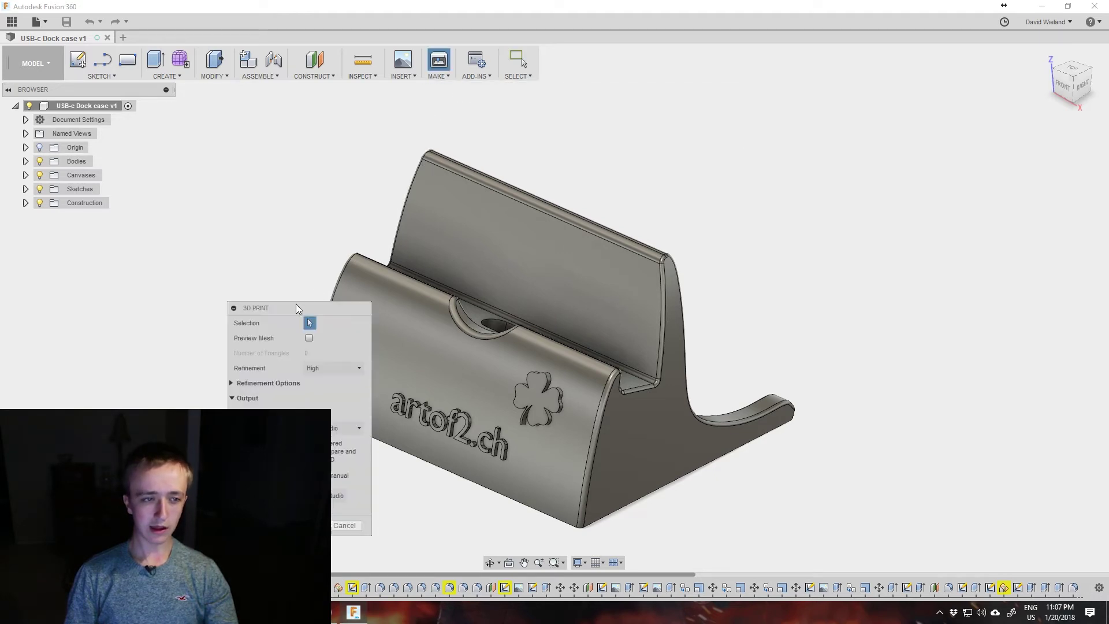
left_click_drag(282, 307, 812, 118)
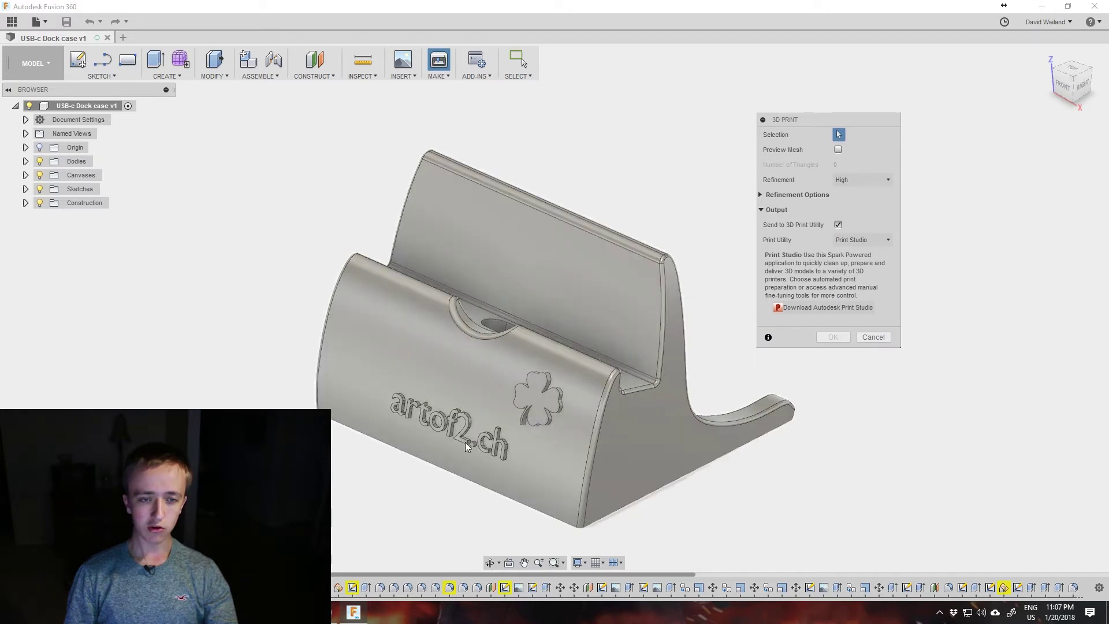
left_click(500, 377)
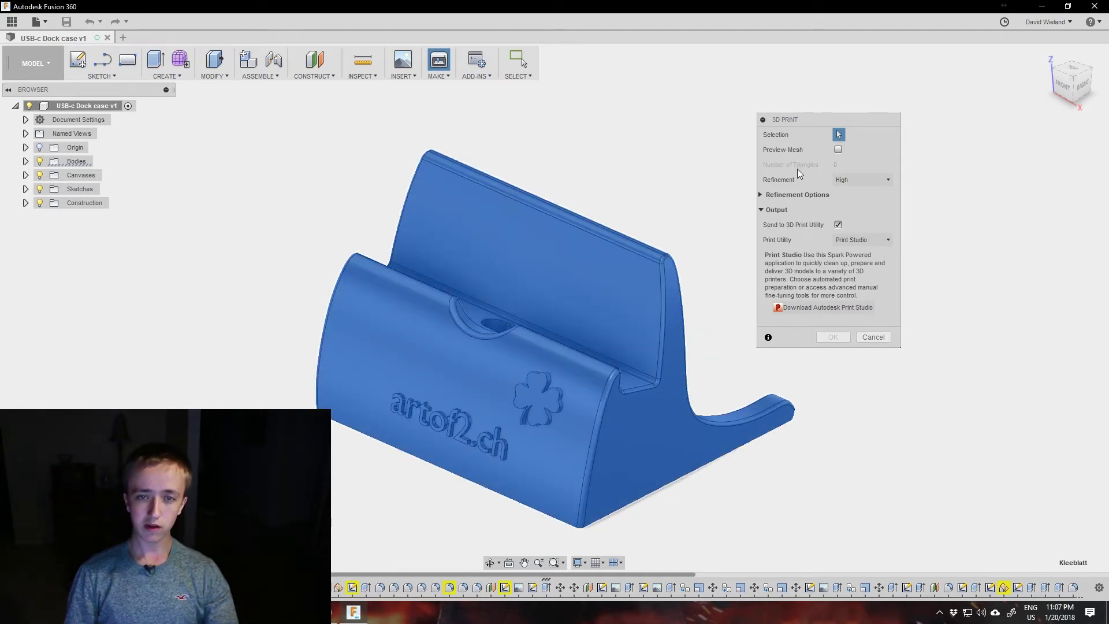
left_click(852, 183)
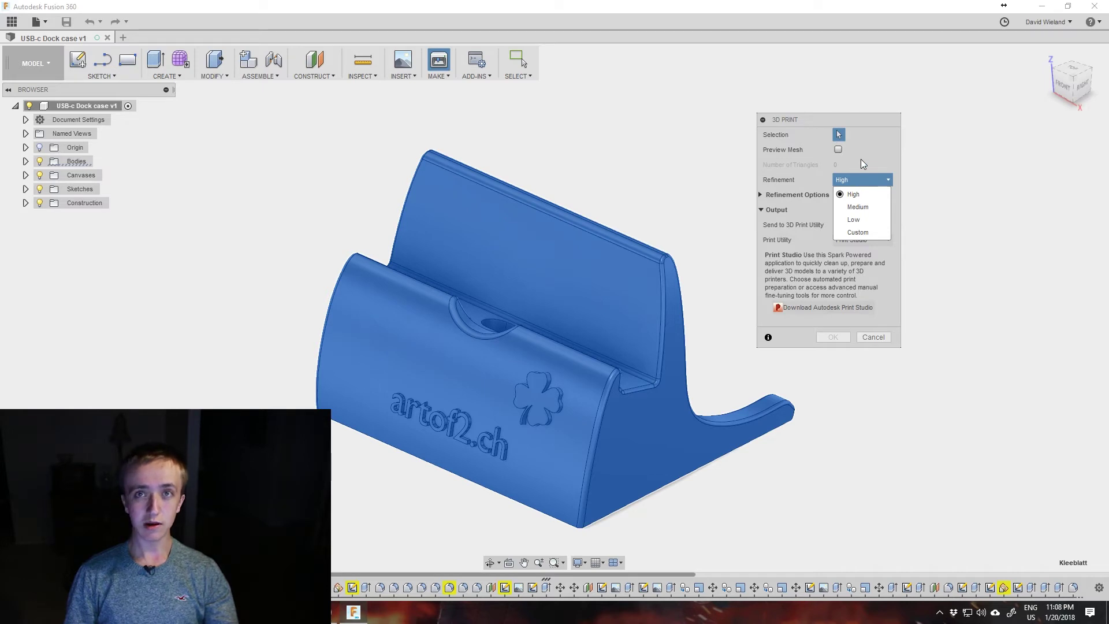
left_click(854, 194)
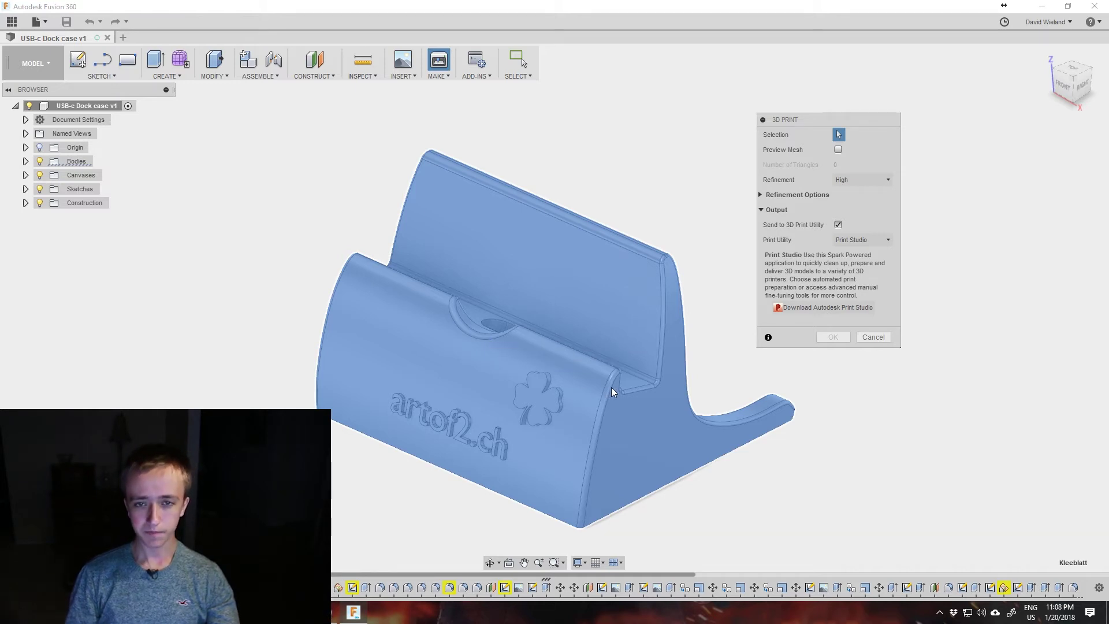
left_click(778, 430)
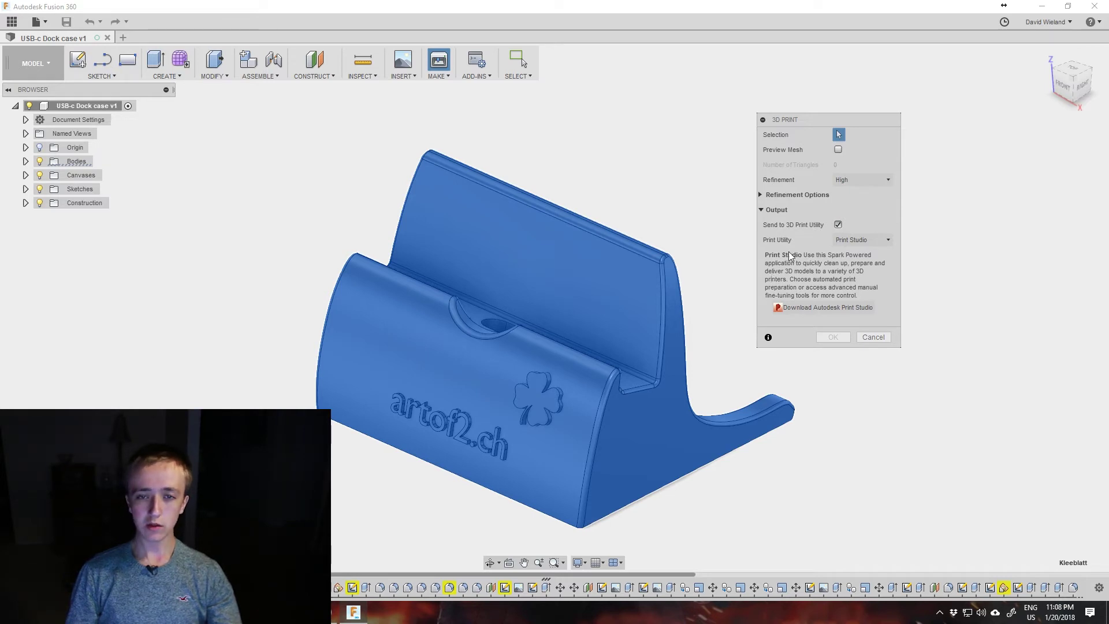
left_click(838, 225)
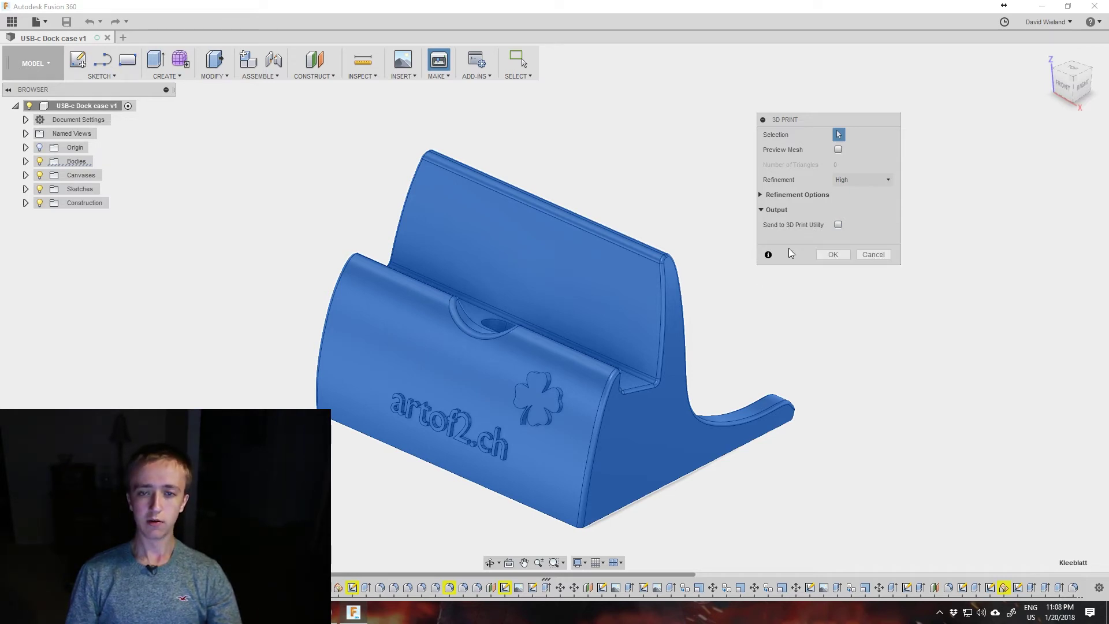
Confirm the 3D Print settings, save Kleeblatt.stl to the Desktop, and show the desktop
left_click(843, 255)
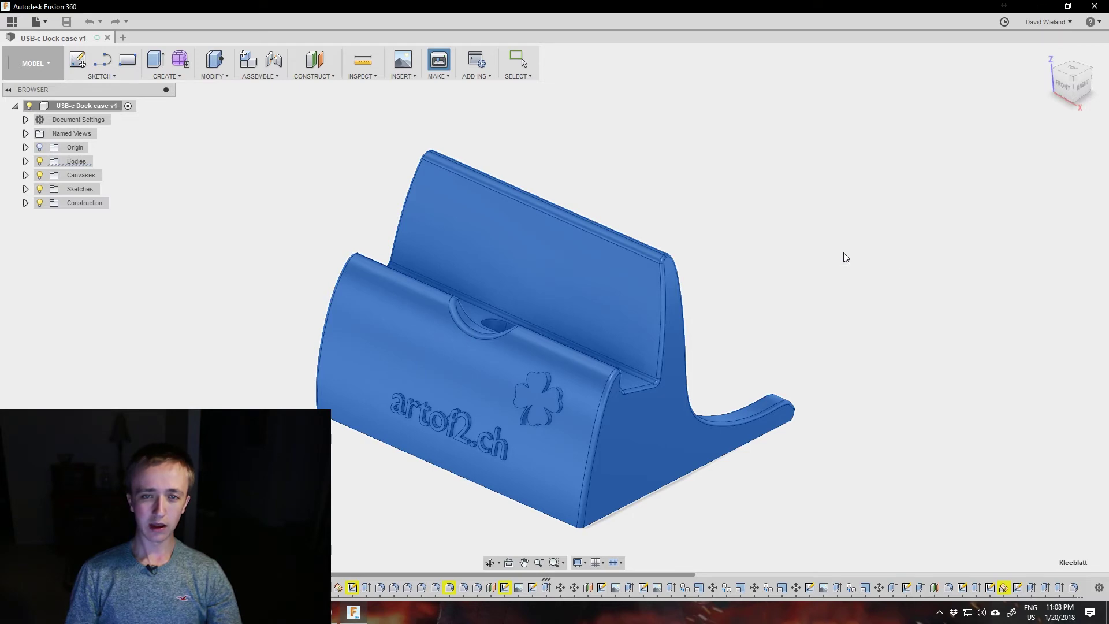
left_click_drag(435, 92, 541, 52)
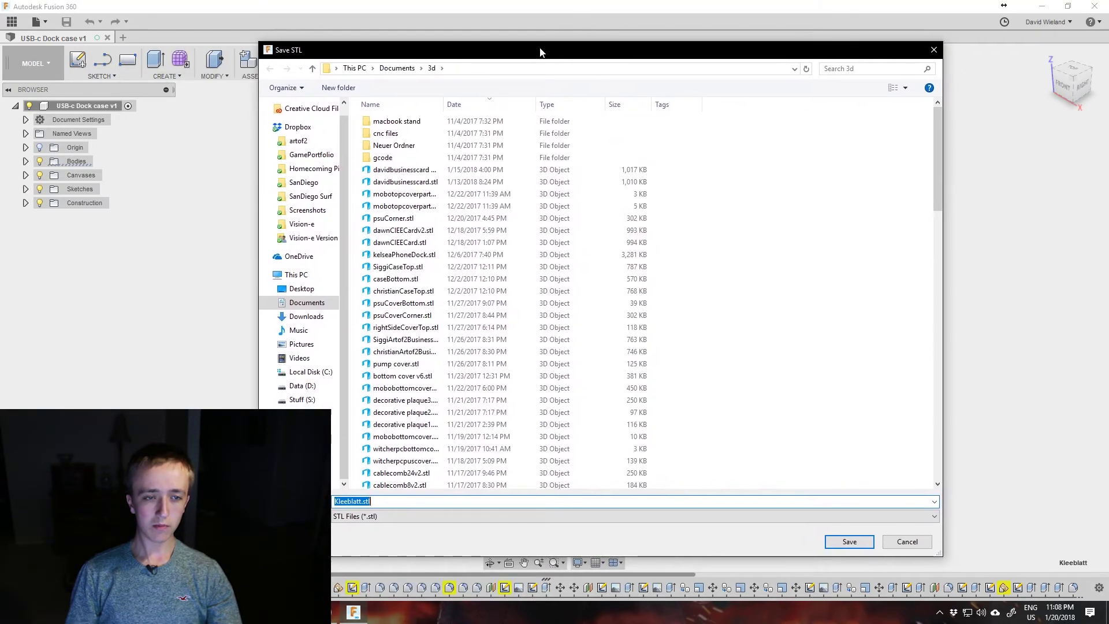
left_click(317, 289)
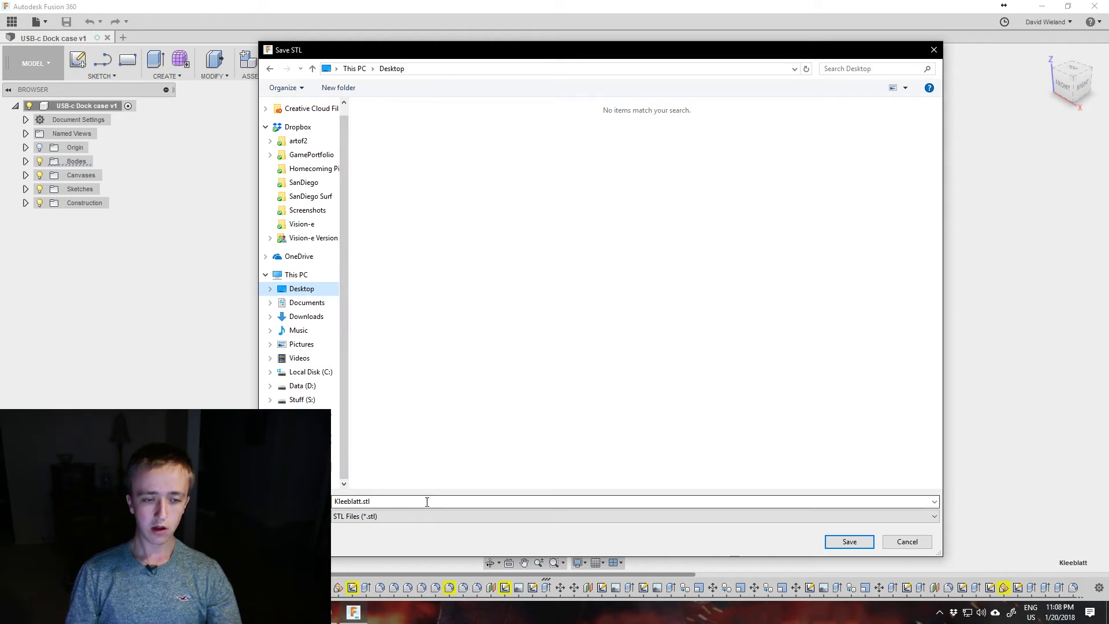
left_click(849, 542)
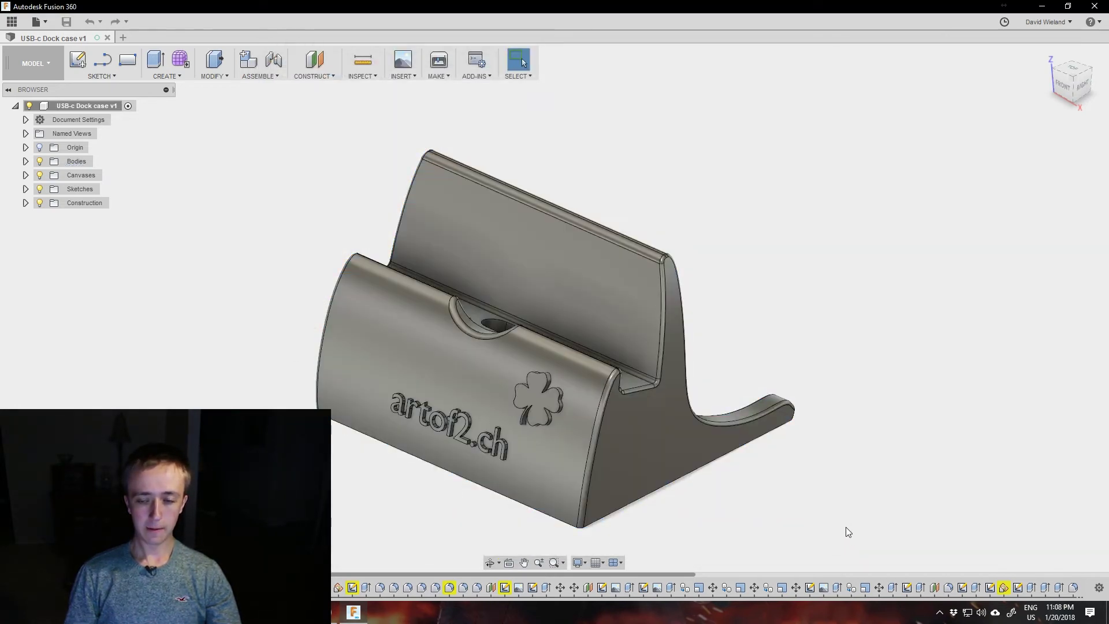
key("super+d")
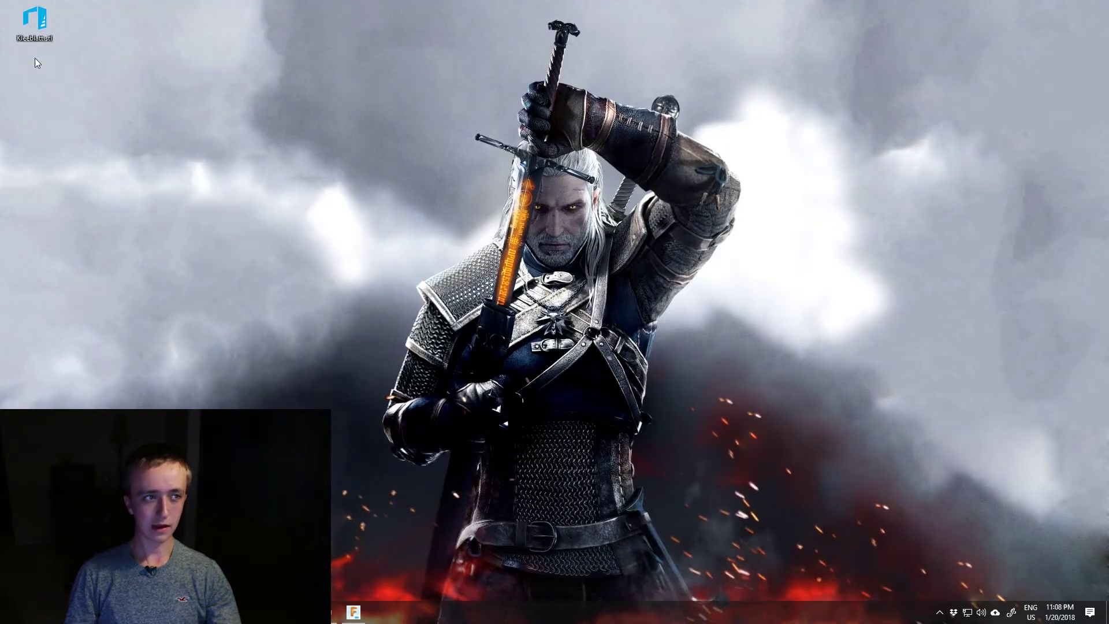
Move the Kleeblatt.stl icon toward the centre of the desktop
left_click_drag(5, 26, 351, 145)
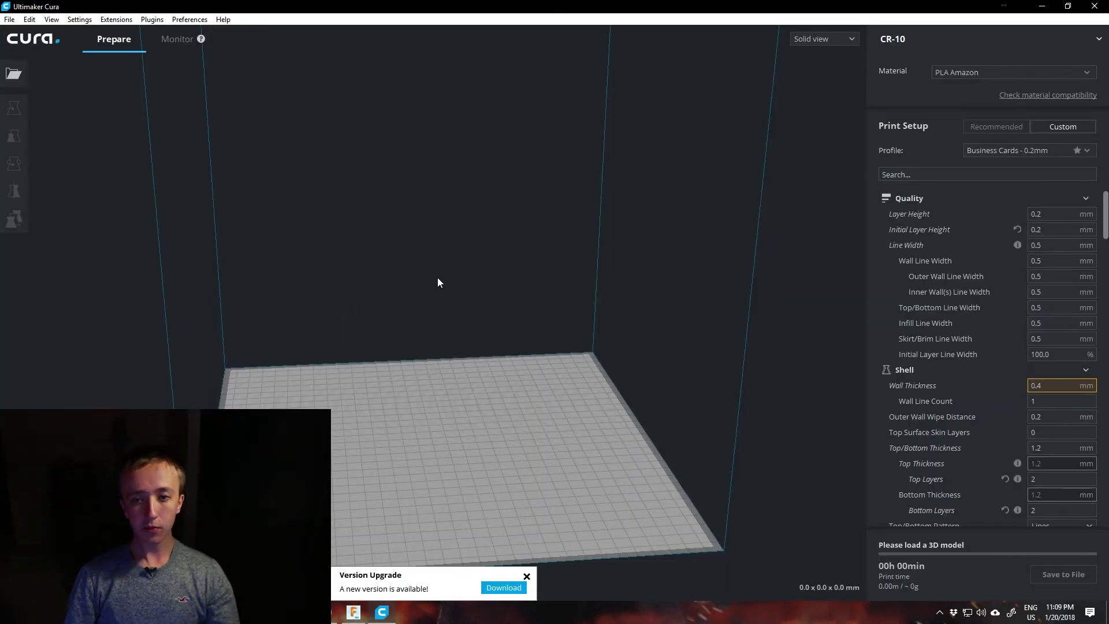
Open Kleeblatt.stl from the Desktop onto the Cura build plate and inspect the stand
left_click(13, 73)
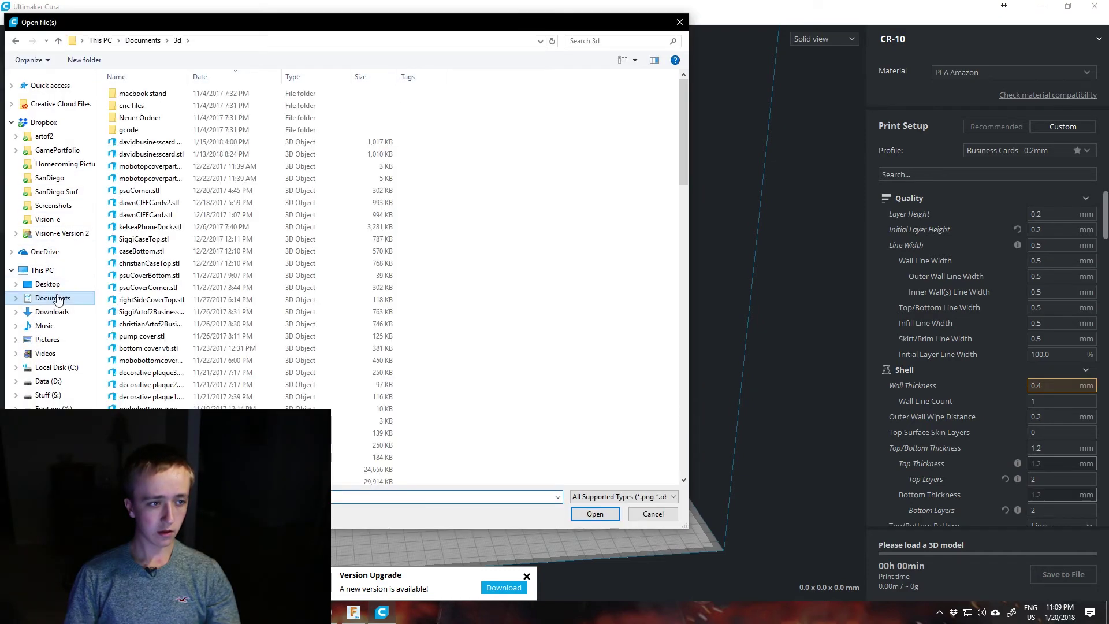
left_click(47, 284)
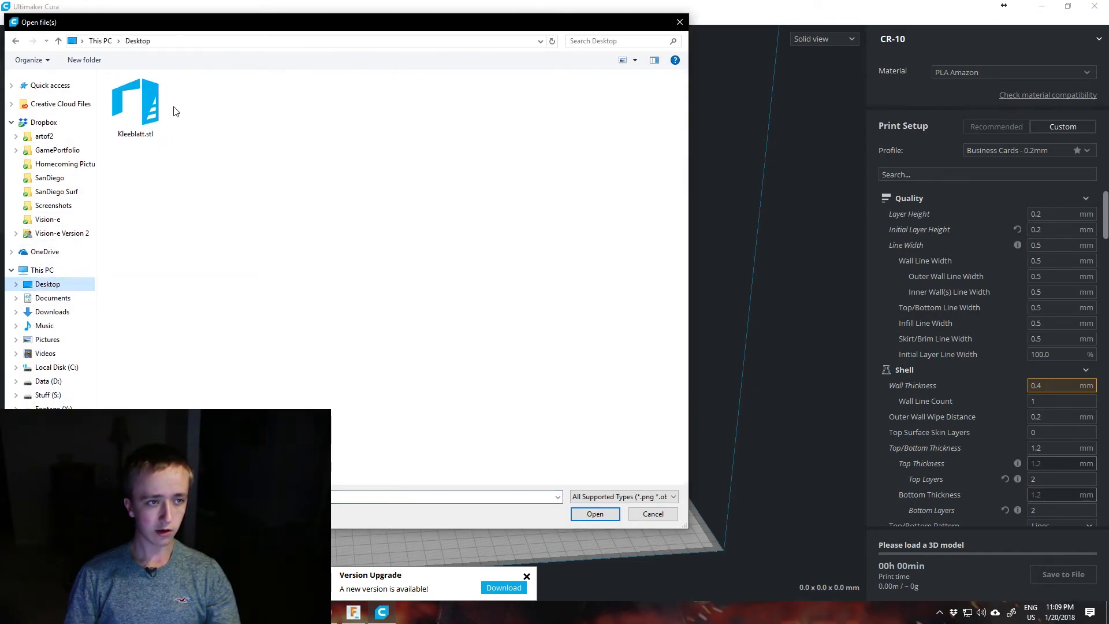
left_click(164, 108)
left_click(596, 514)
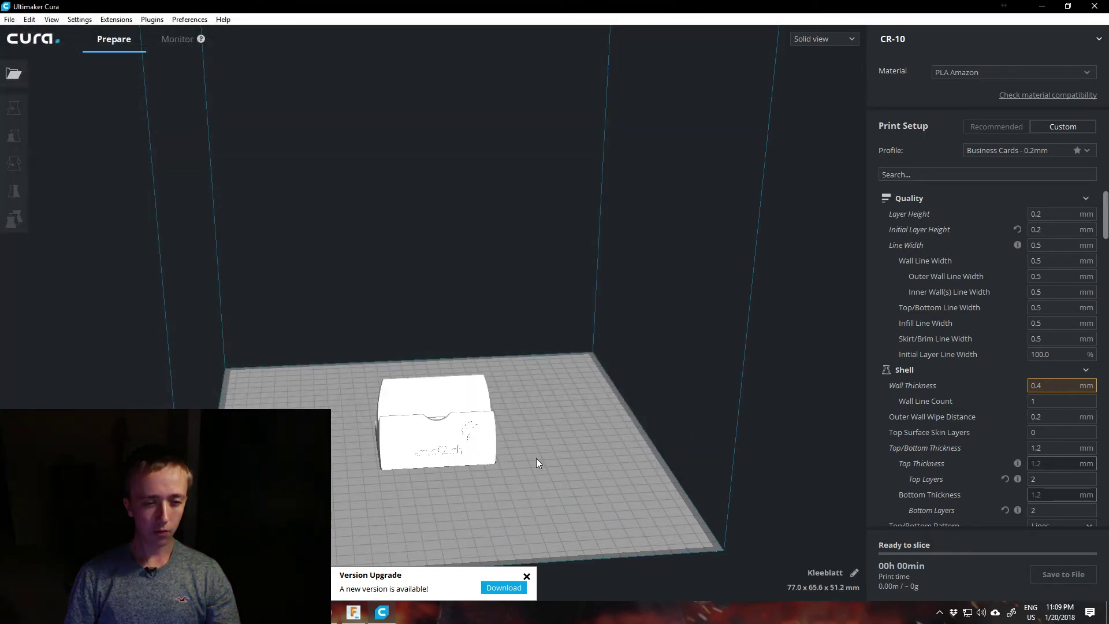
right_click_drag(412, 490, 491, 497)
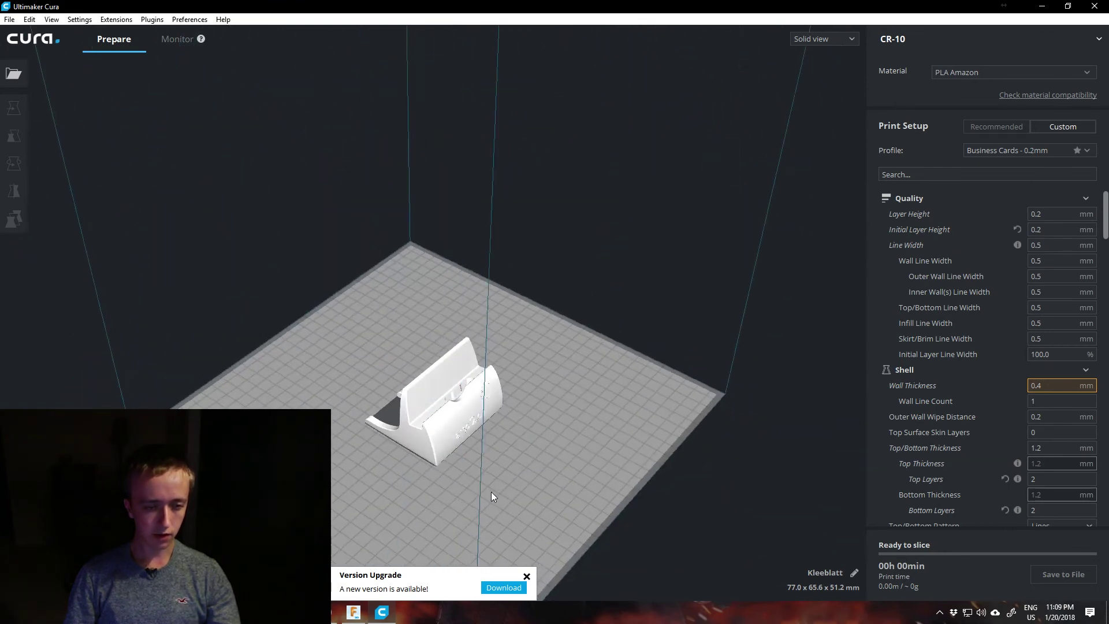
scroll(474, 490, "up", 5)
scroll(463, 480, "down", 5)
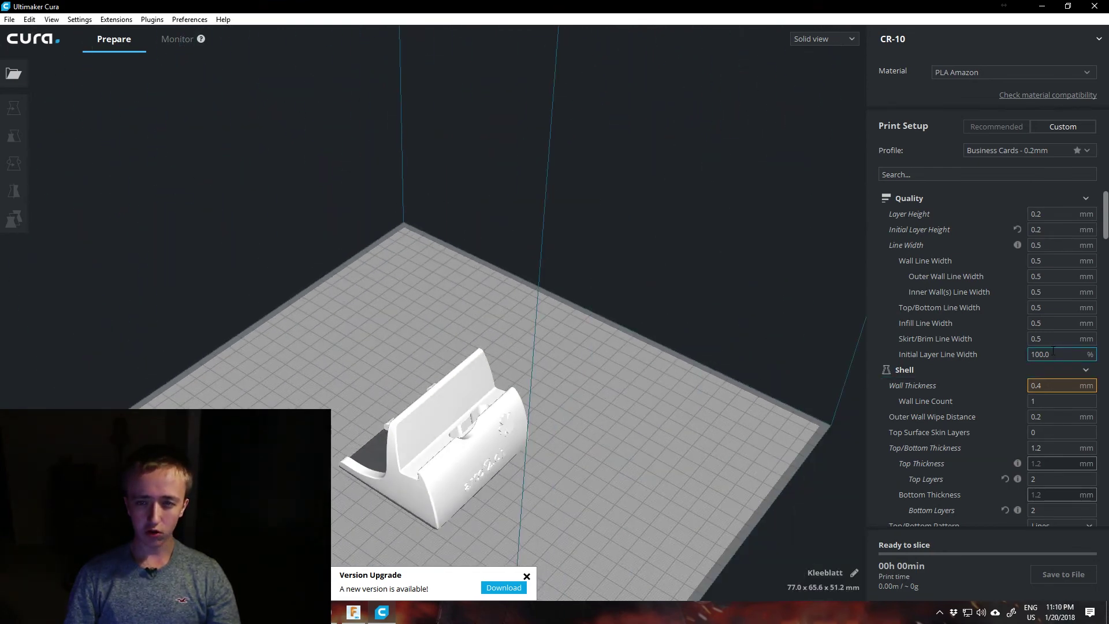
scroll(1045, 356, "down", 10)
scroll(1025, 370, "up", 10)
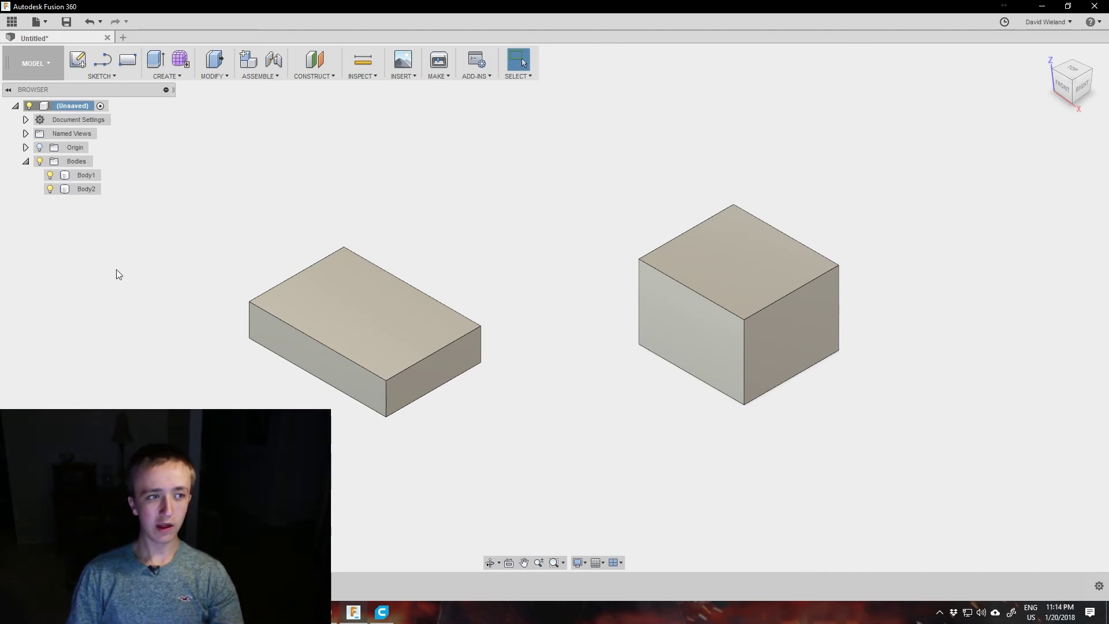
left_click(50, 188)
left_click(50, 189)
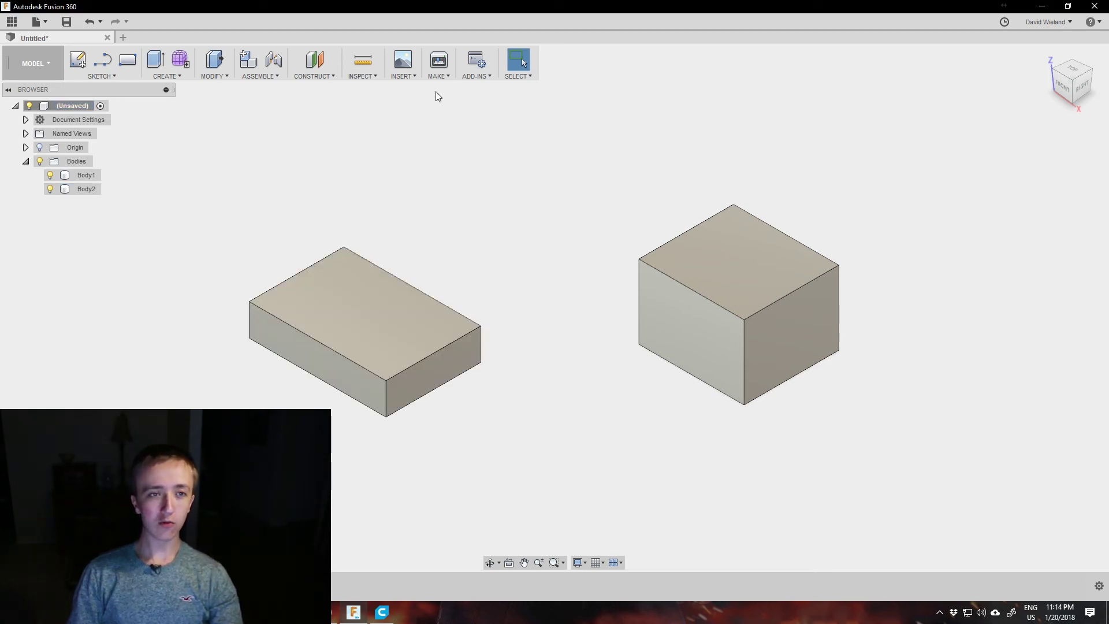
Save the root component As STL, accepting the defaults, as (Unsaved).stl on the Desktop
right_click(55, 106)
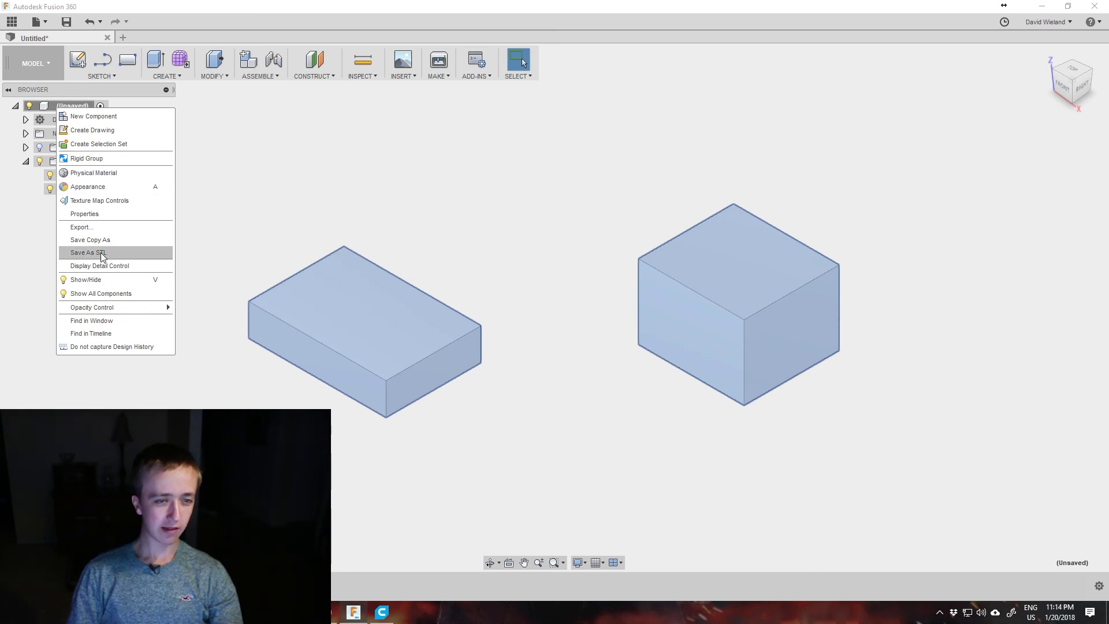
left_click(102, 253)
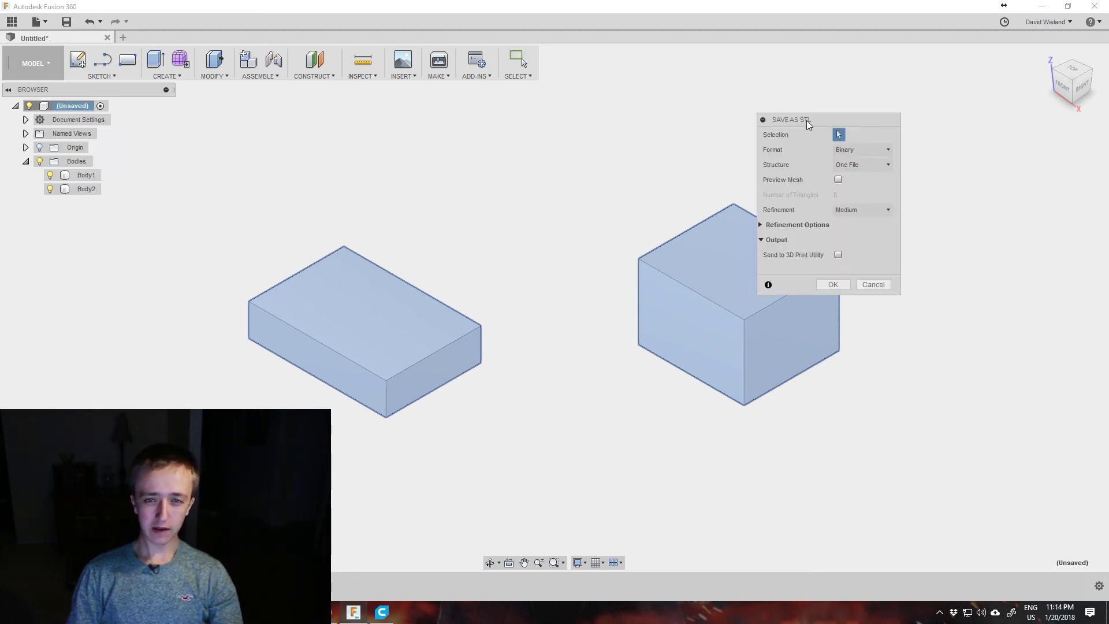
left_click_drag(806, 120, 814, 91)
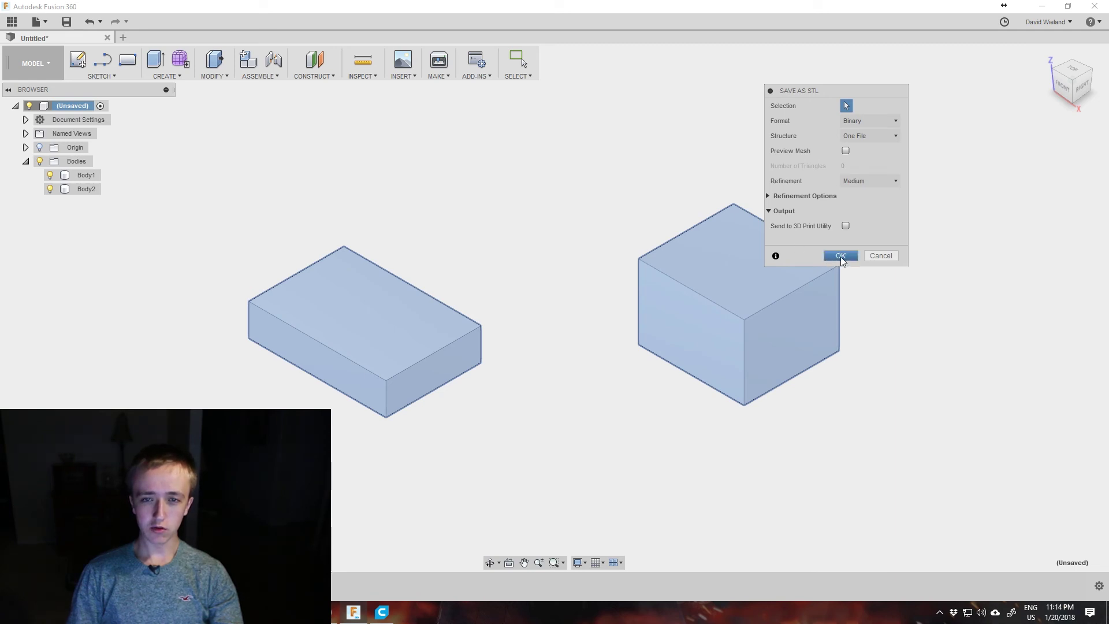
left_click(840, 256)
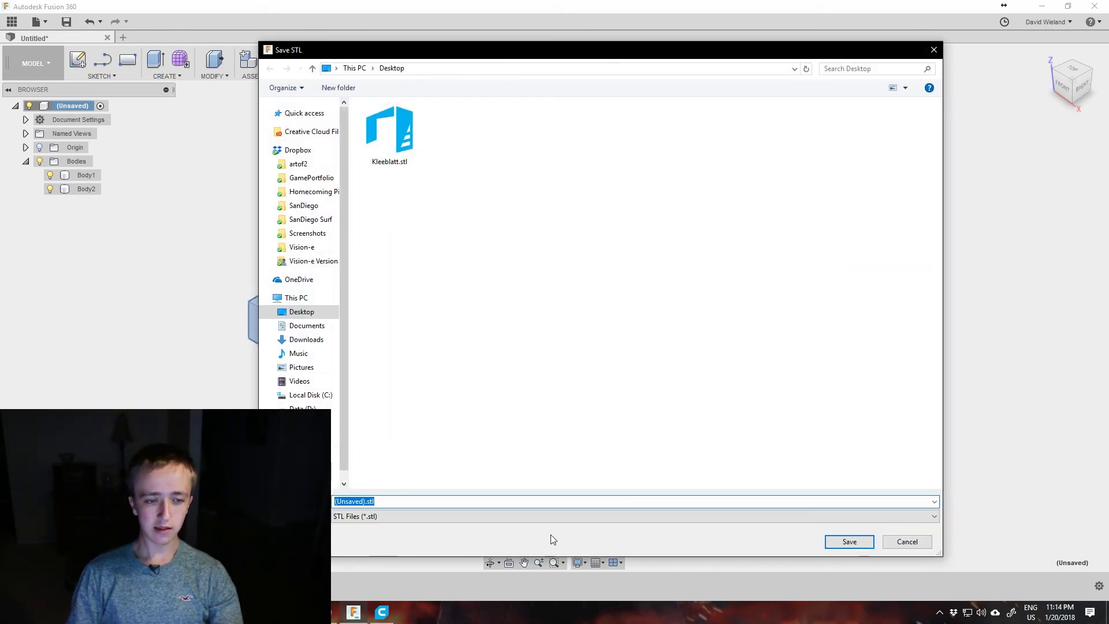
left_click(862, 545)
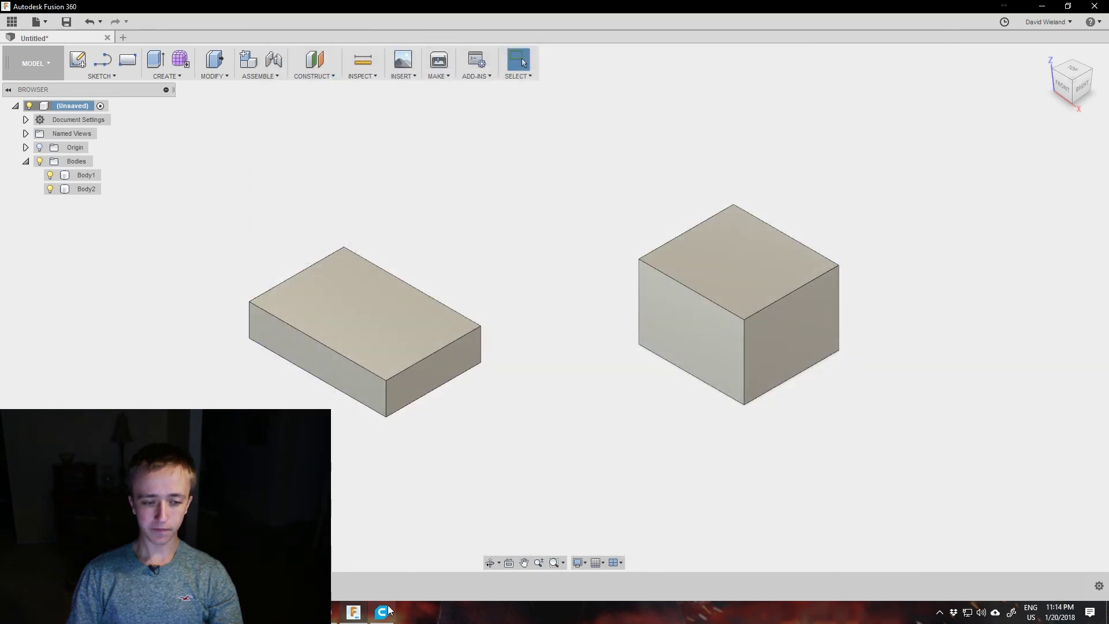
In Cura, load (Unsaved).stl and drag the slab and cube beside the Kleeblatt stand
left_click(383, 613)
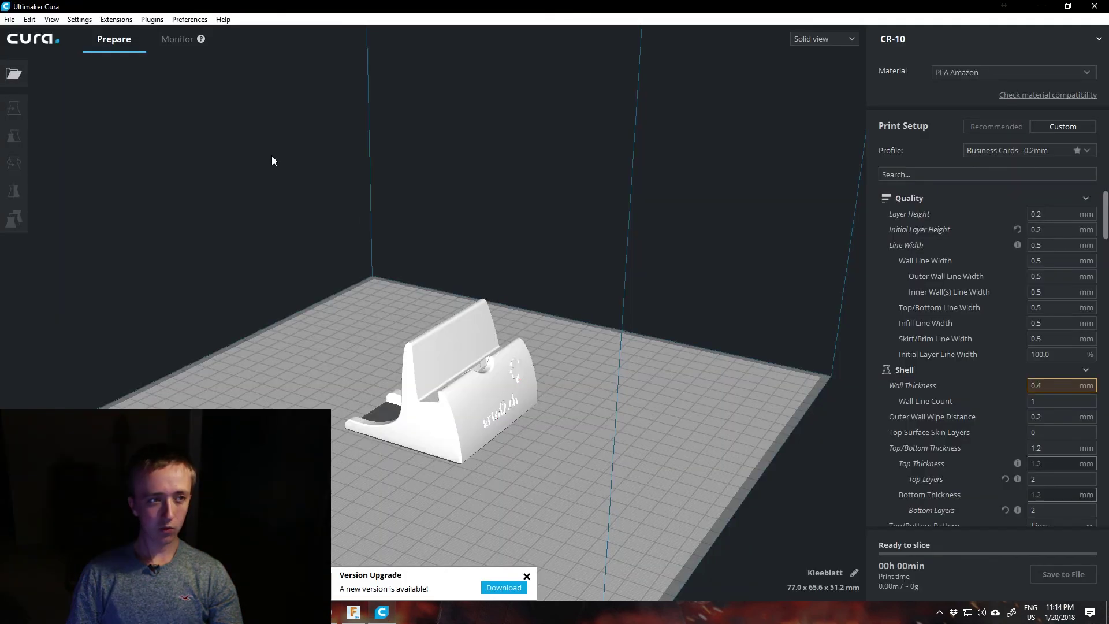
left_click(18, 84)
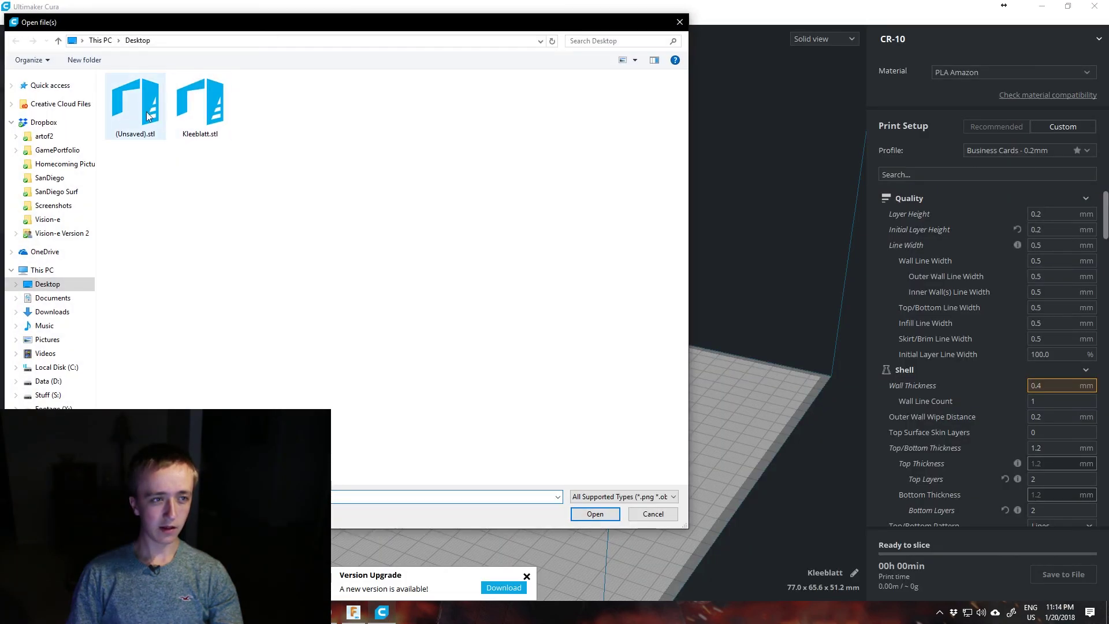
left_click(598, 514)
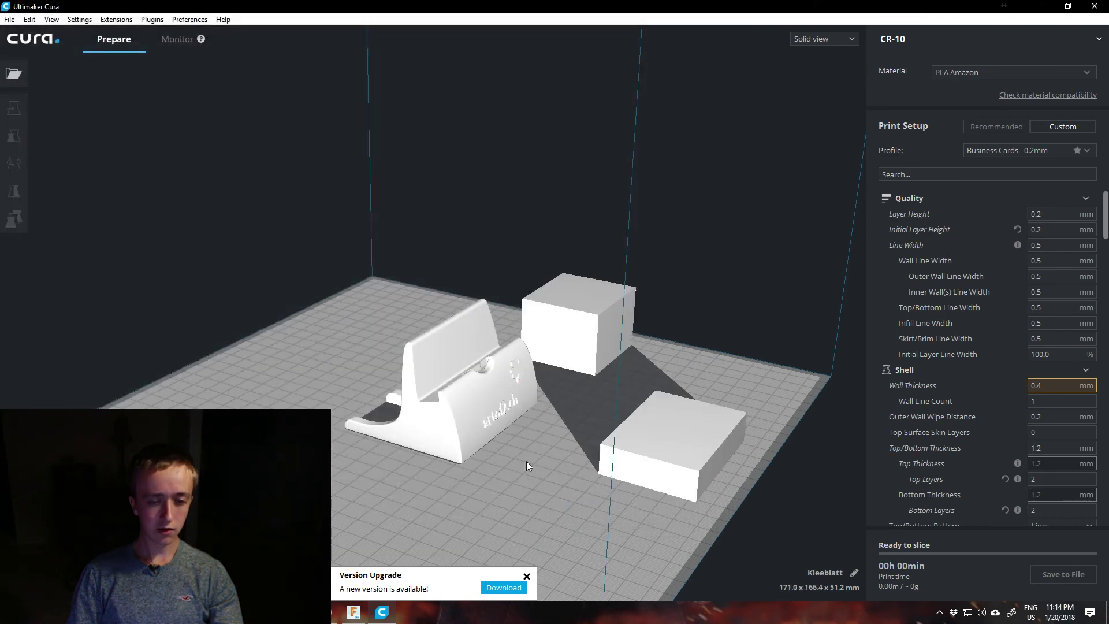
left_click_drag(659, 443, 374, 485)
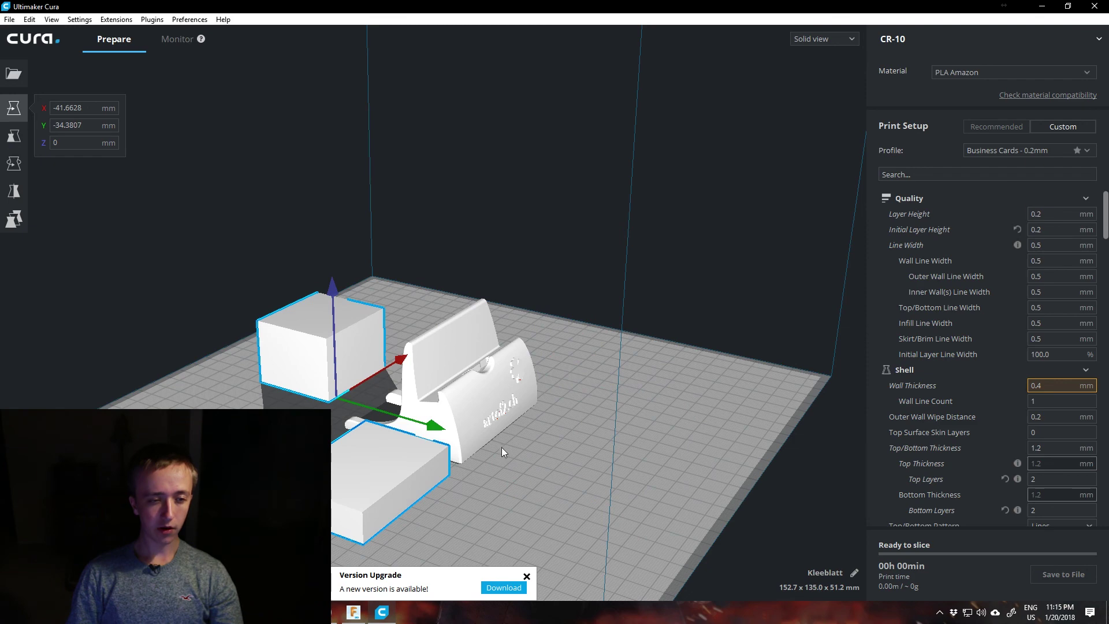